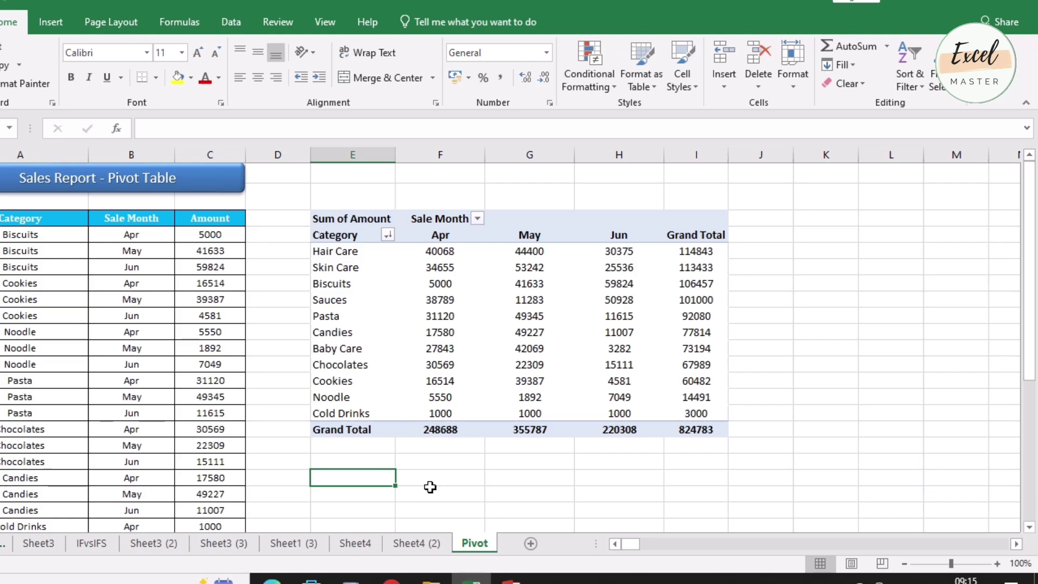
Step: Paste the How a Choke Works in Motorcycles picture over the pivot table, then delete it
key(ctrl+v)
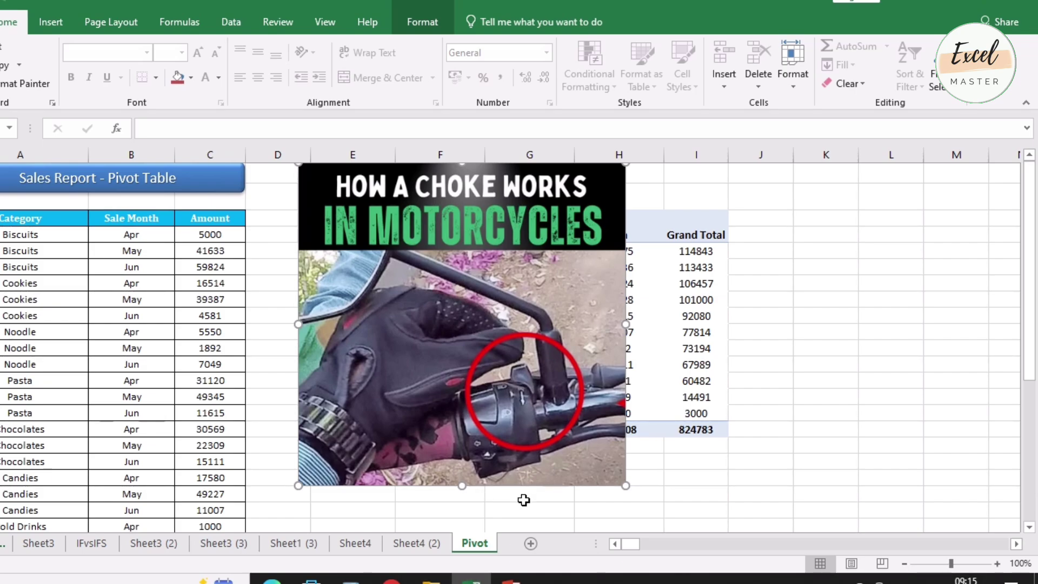
key(Delete)
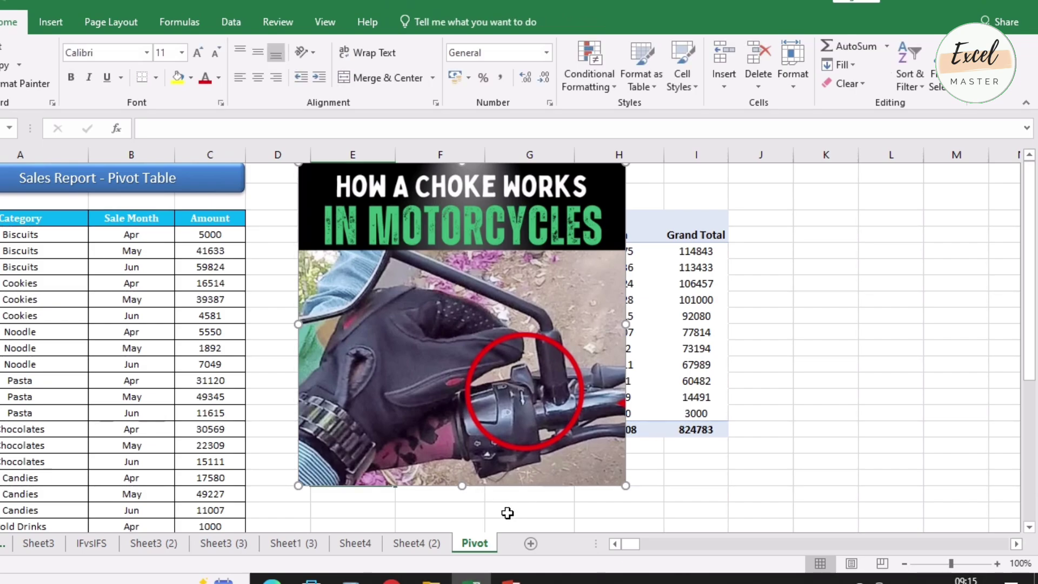
Step: Select a cell in the pivot table and switch on Defer Layout Update
click(441, 351)
mouse_move(441, 351)
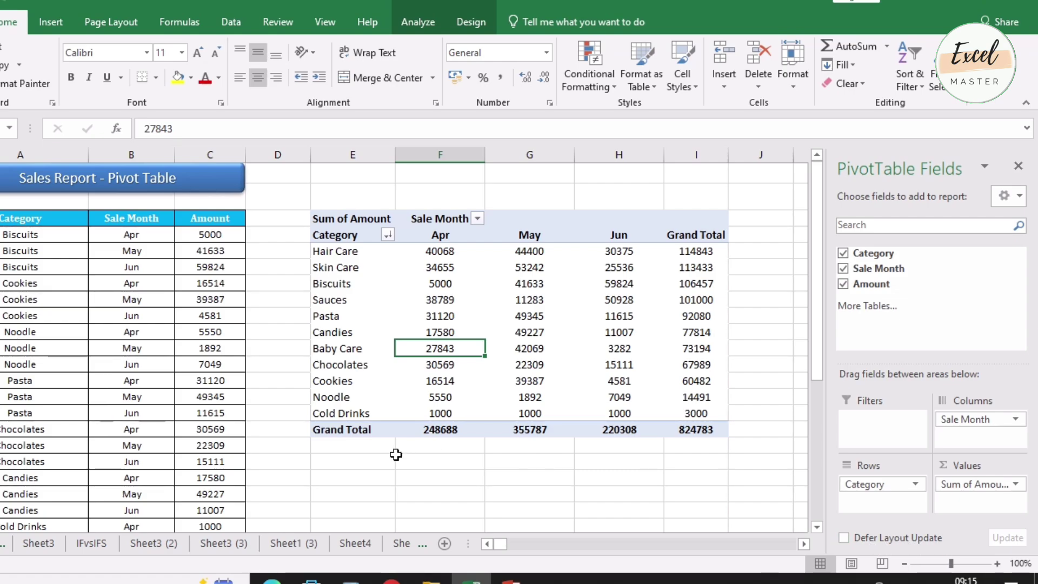
click(360, 301)
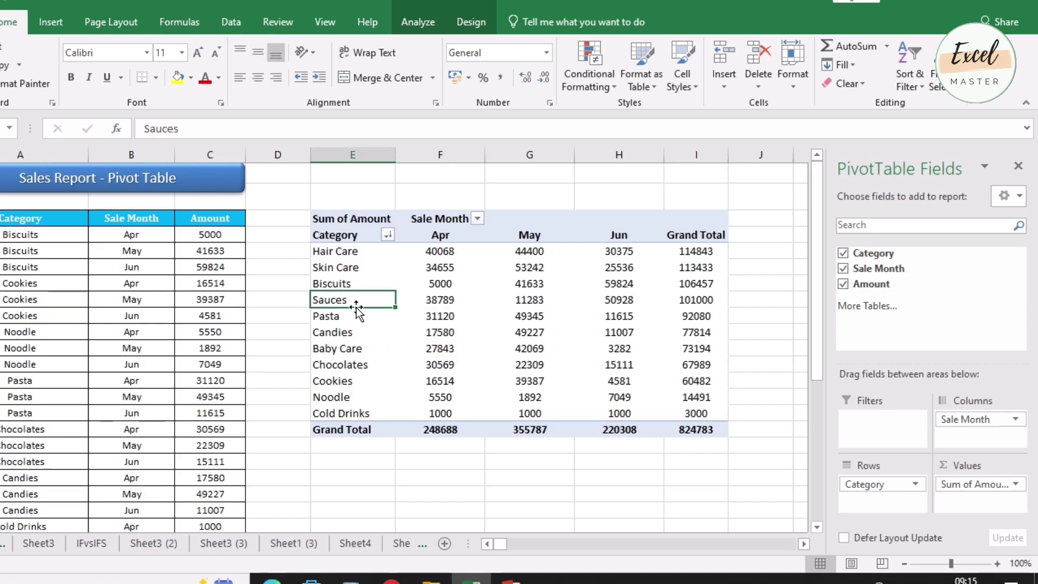
click(843, 538)
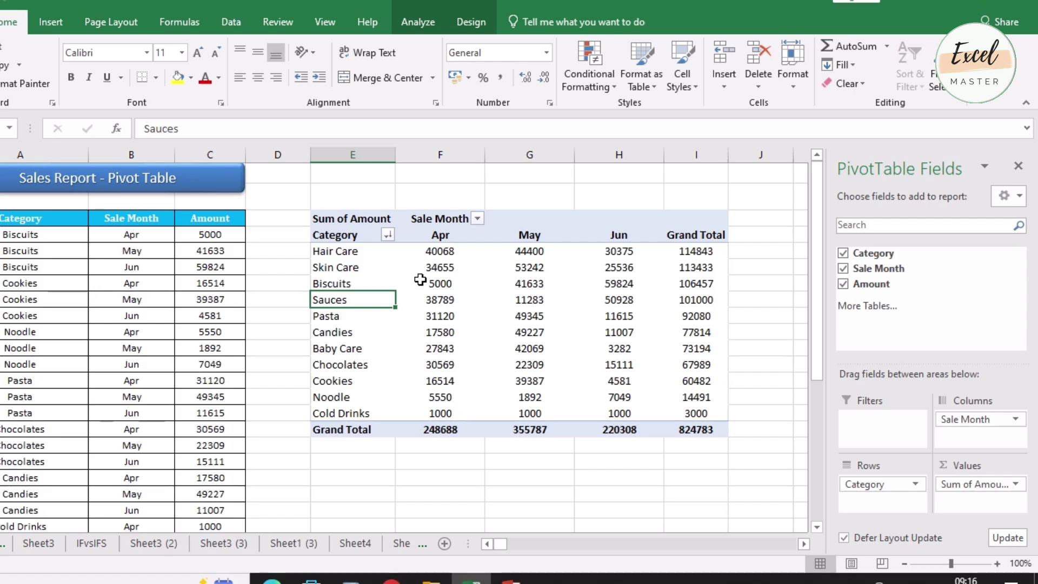
Step: Remove Category from Rows and Sale Month from Columns, then apply the update to leave the 824783 total
click(415, 280)
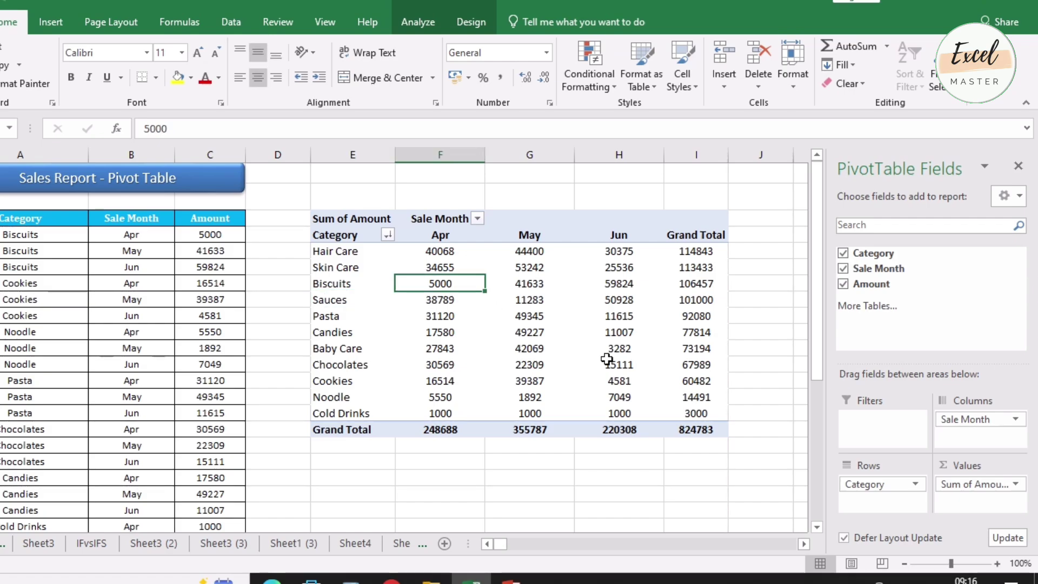
click(898, 484)
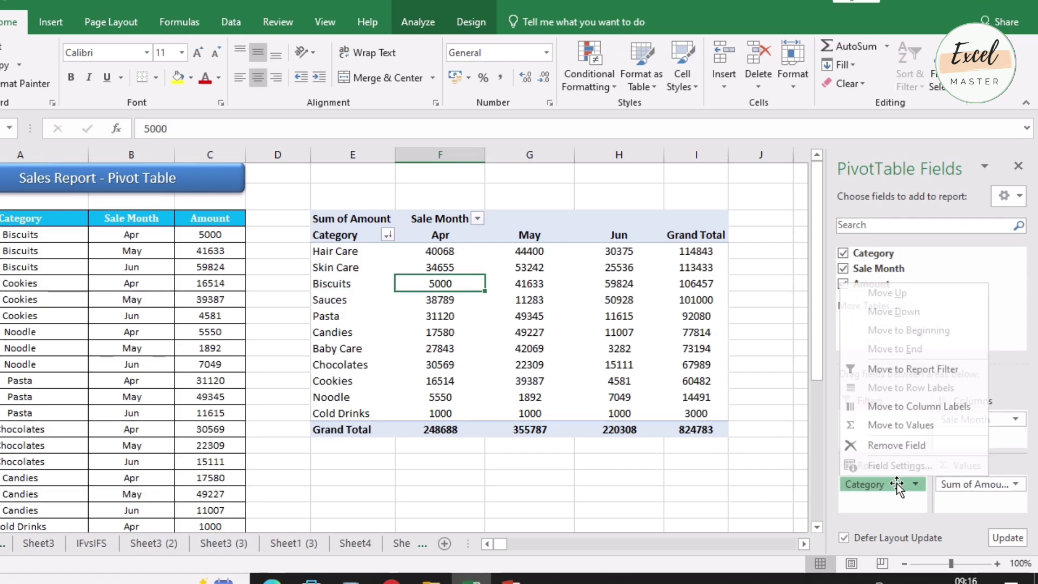
click(896, 445)
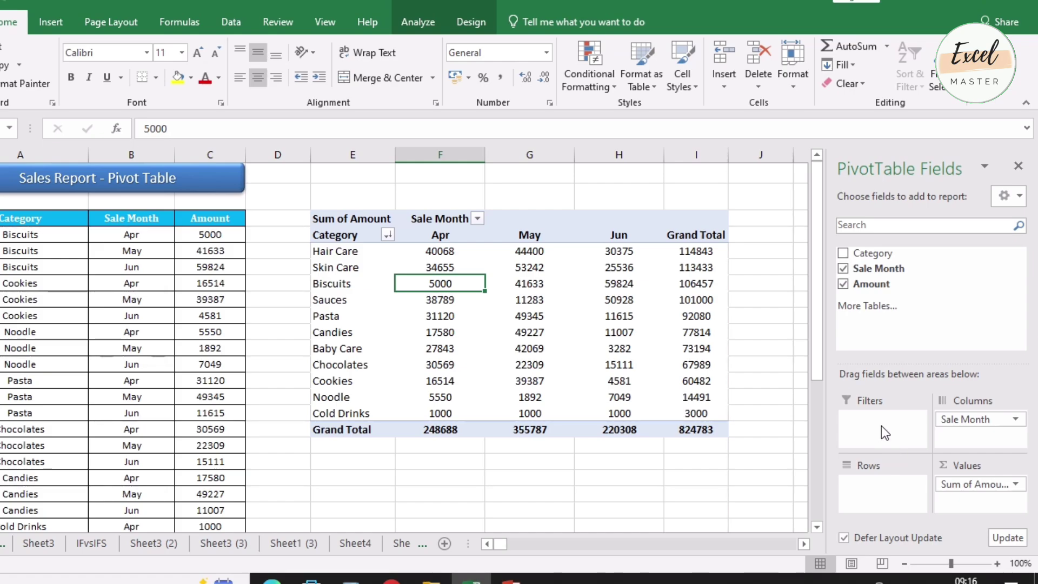
click(969, 419)
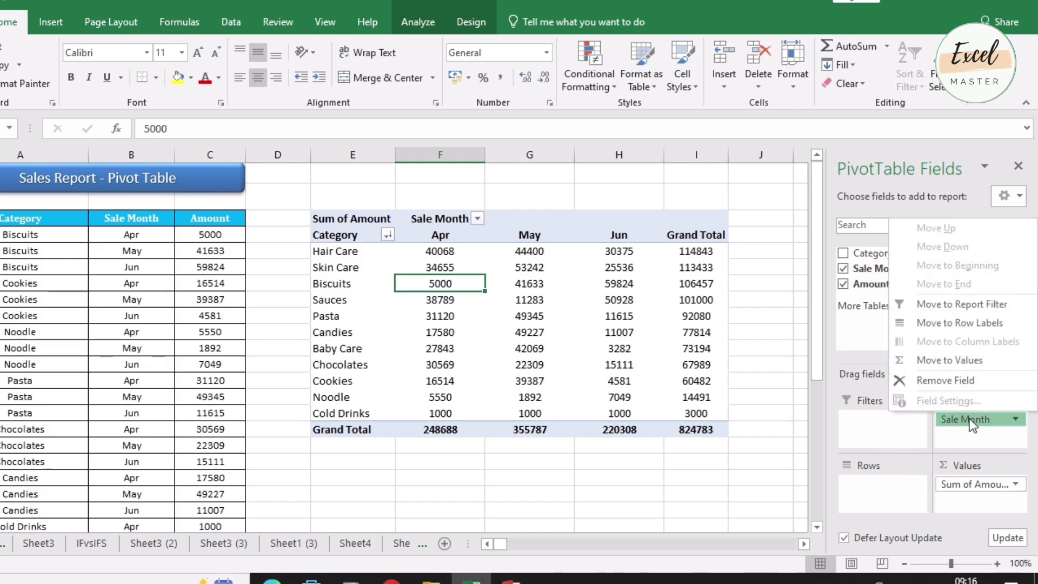
click(953, 381)
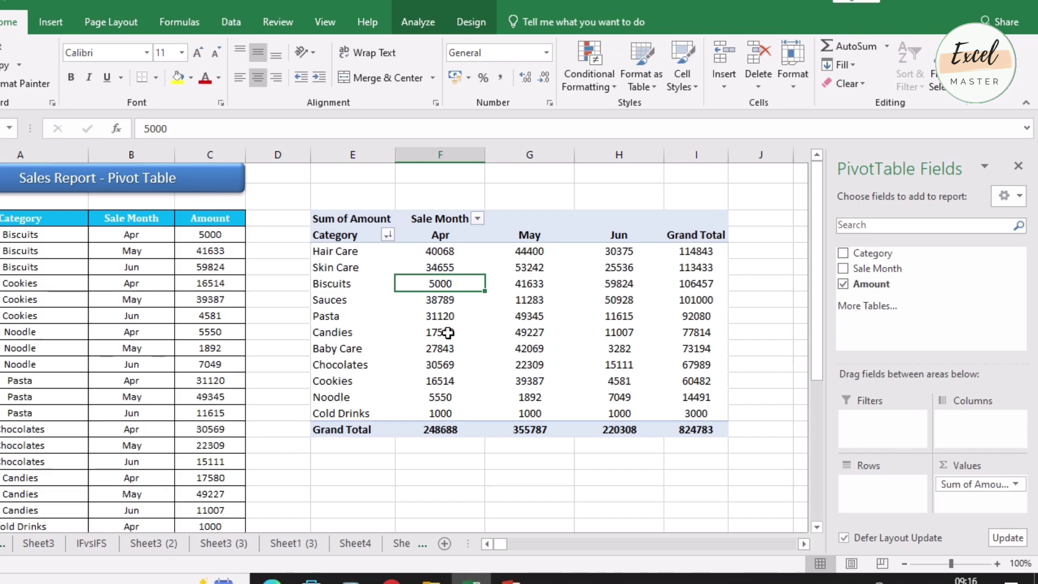
click(1006, 538)
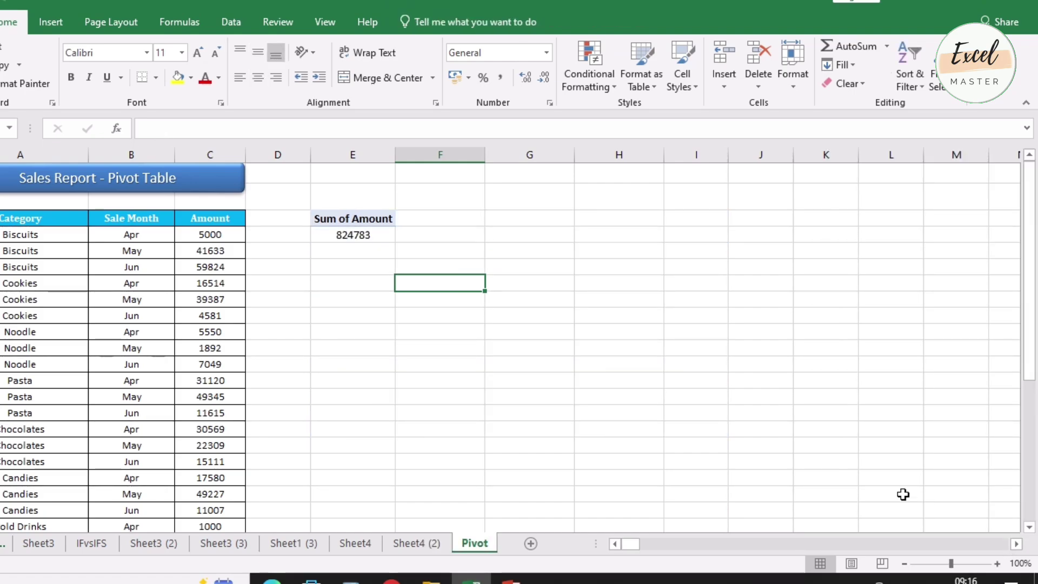
click(346, 236)
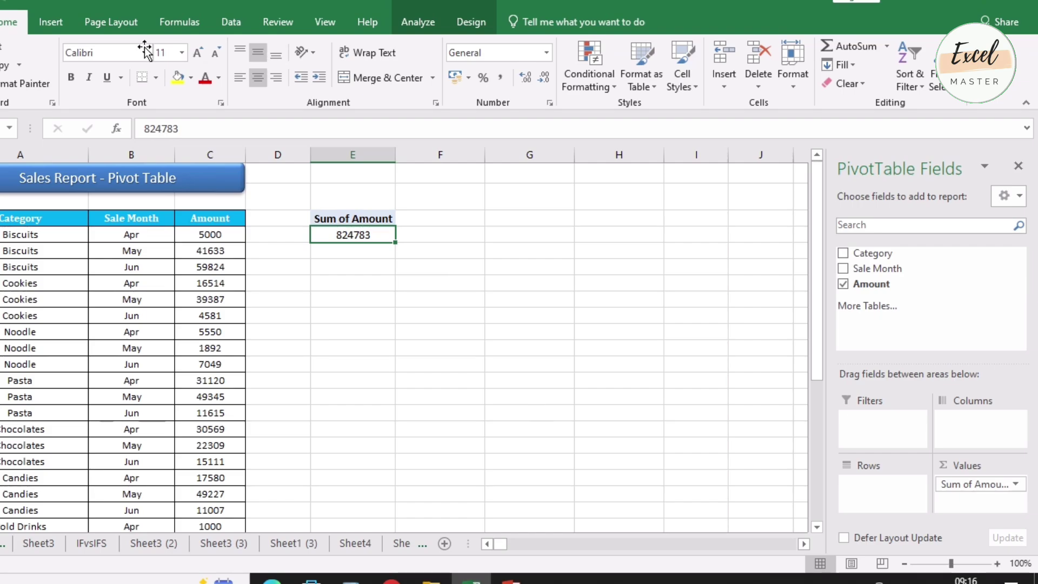
click(366, 234)
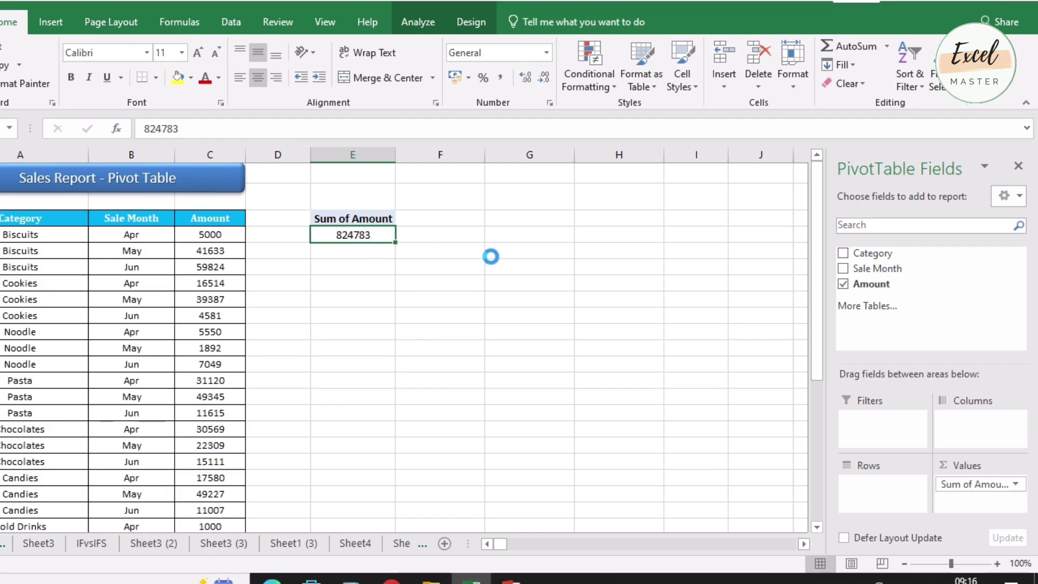
key(Up)
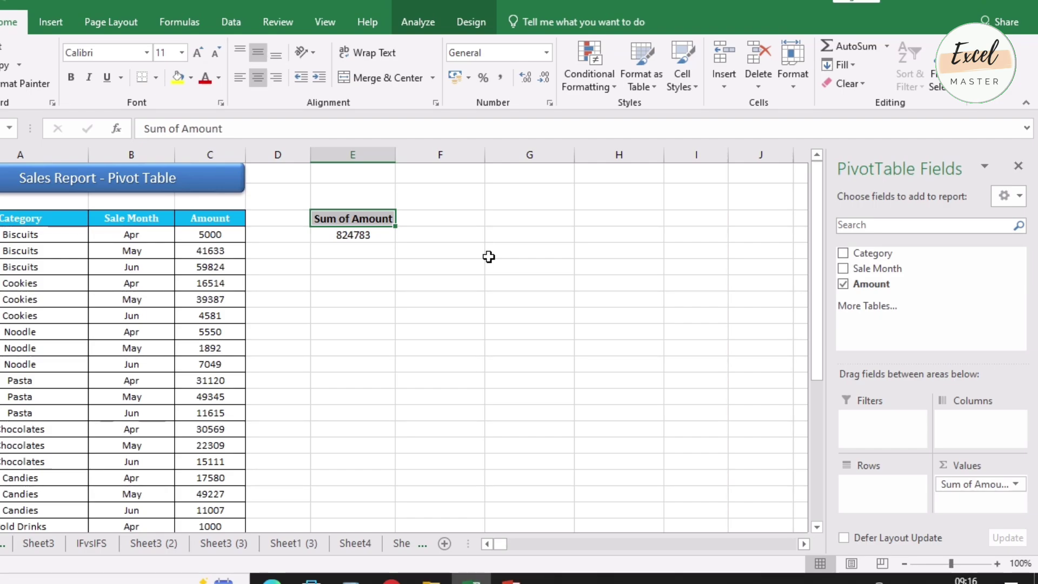
click(397, 263)
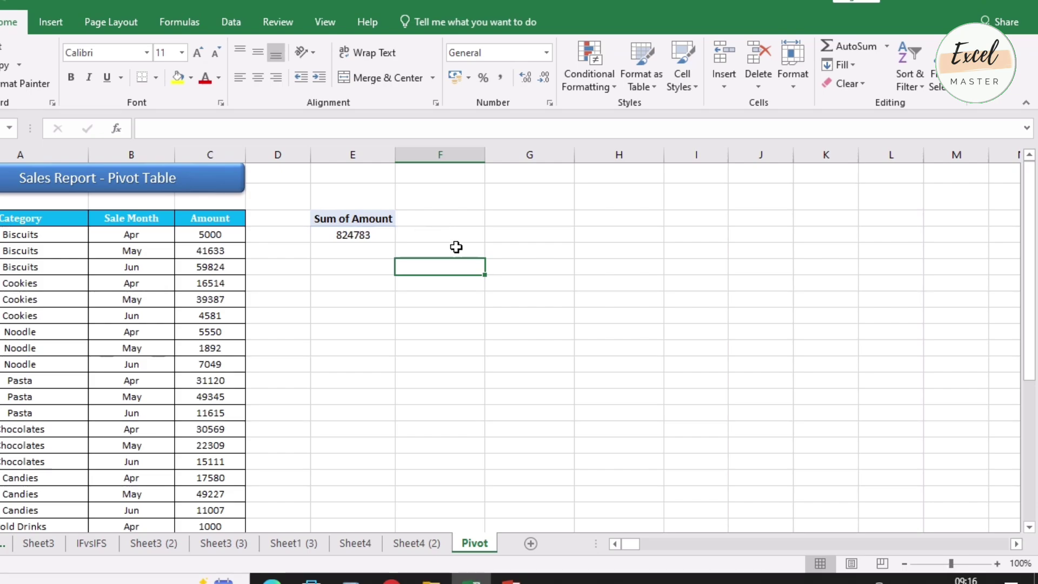
click(546, 295)
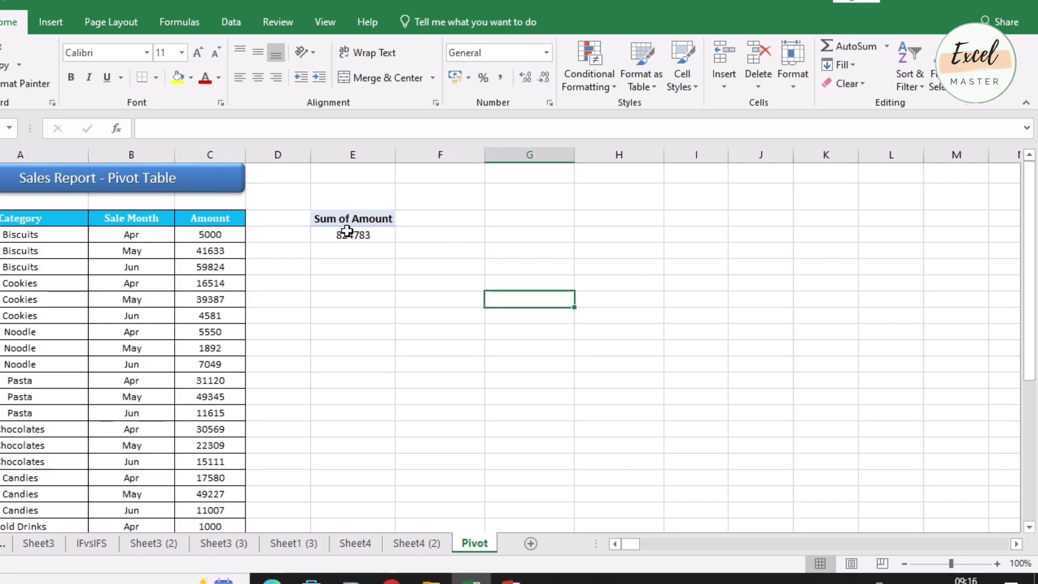
Step: Copy the pivot's E3:E4 header and 824783 total into G3:G4
click(350, 237)
mouse_move(353, 218)
mouse_down()
mouse_move(363, 216)
mouse_move(357, 236)
mouse_up()
key(ctrl+c)
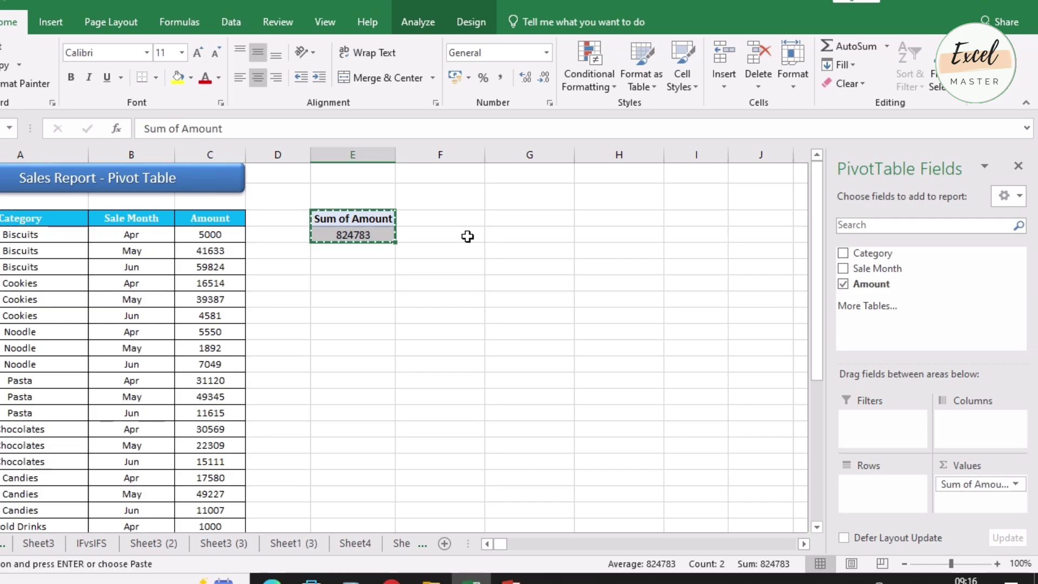
click(495, 221)
key(ctrl+v)
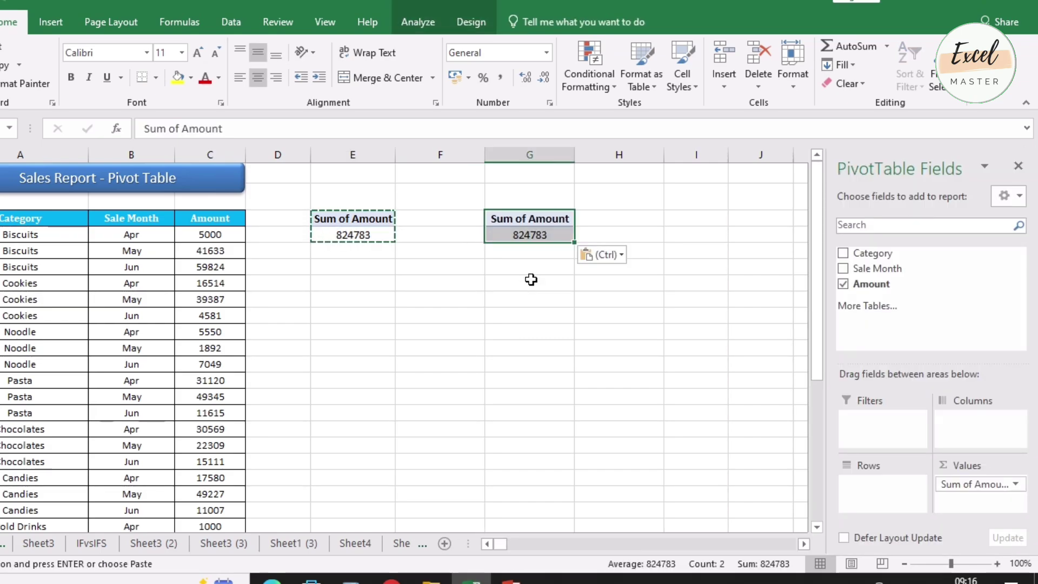
click(531, 279)
click(518, 236)
key(Escape)
click(357, 234)
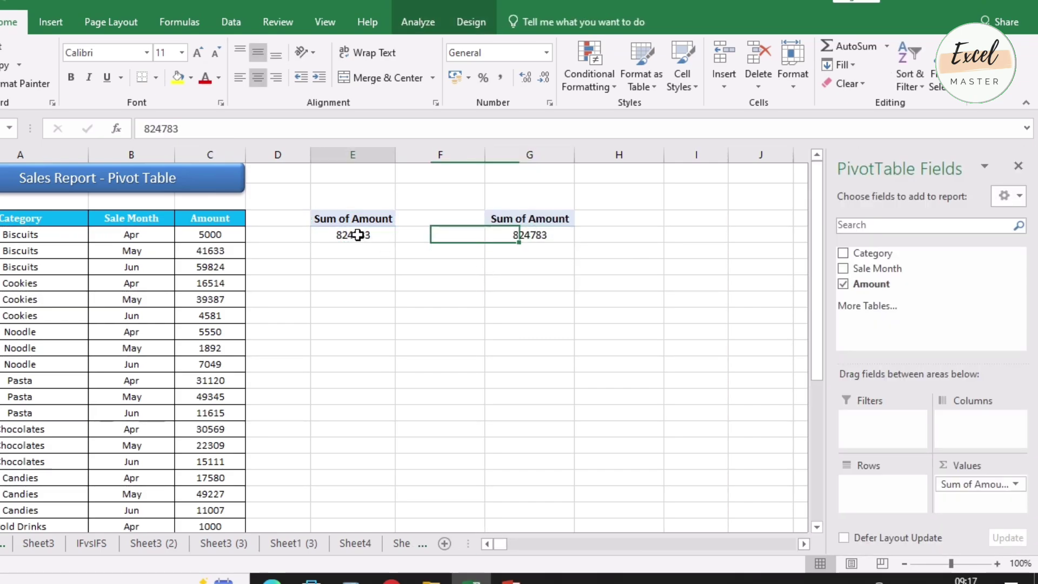
Step: Add Category to Rows and Sale Month to Columns, dismiss the overlap error, and re-enable Defer Layout Update
drag(884, 258, 889, 496)
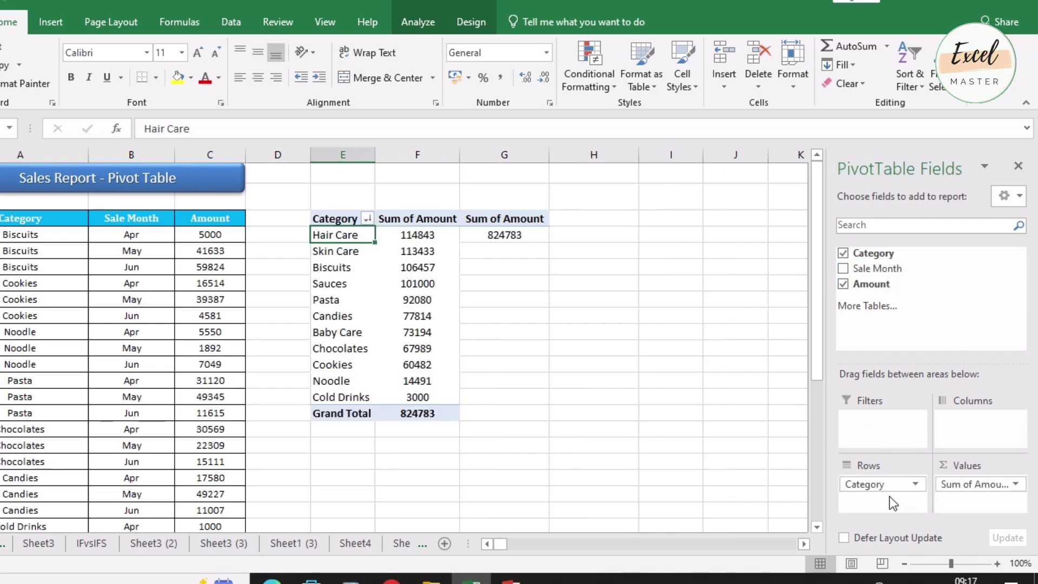
drag(886, 268, 992, 436)
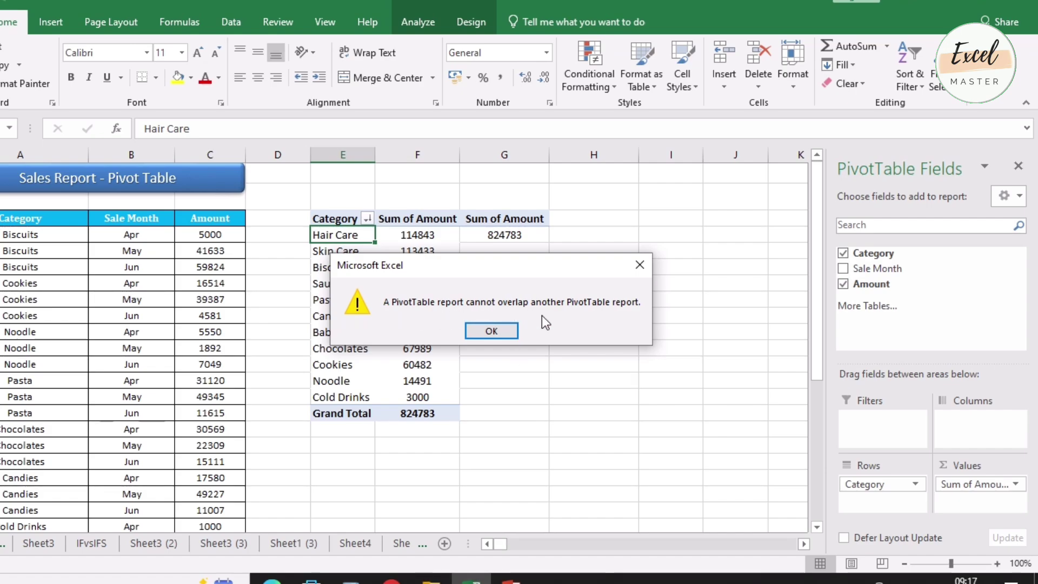
click(506, 328)
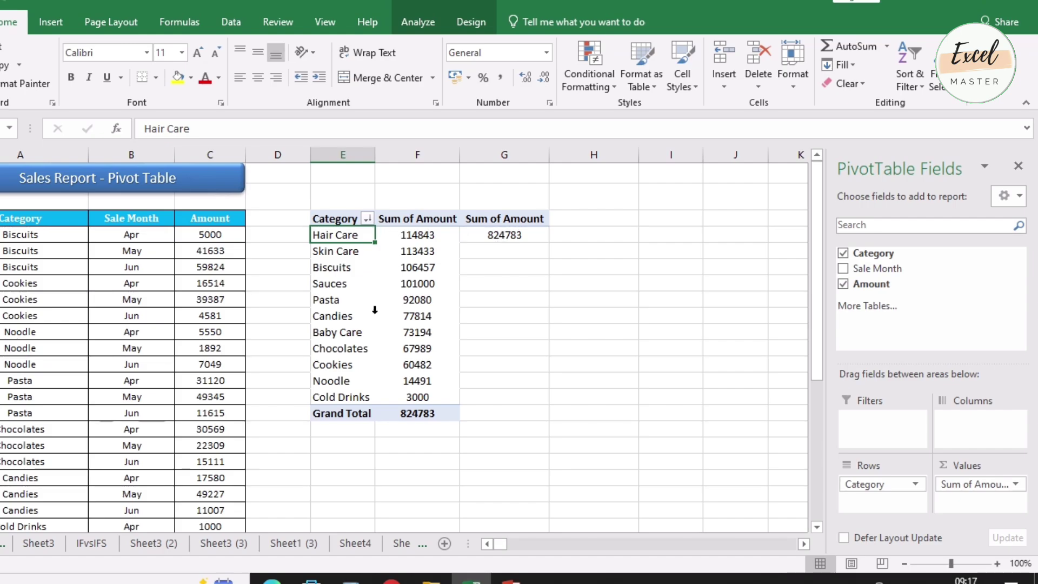
click(846, 537)
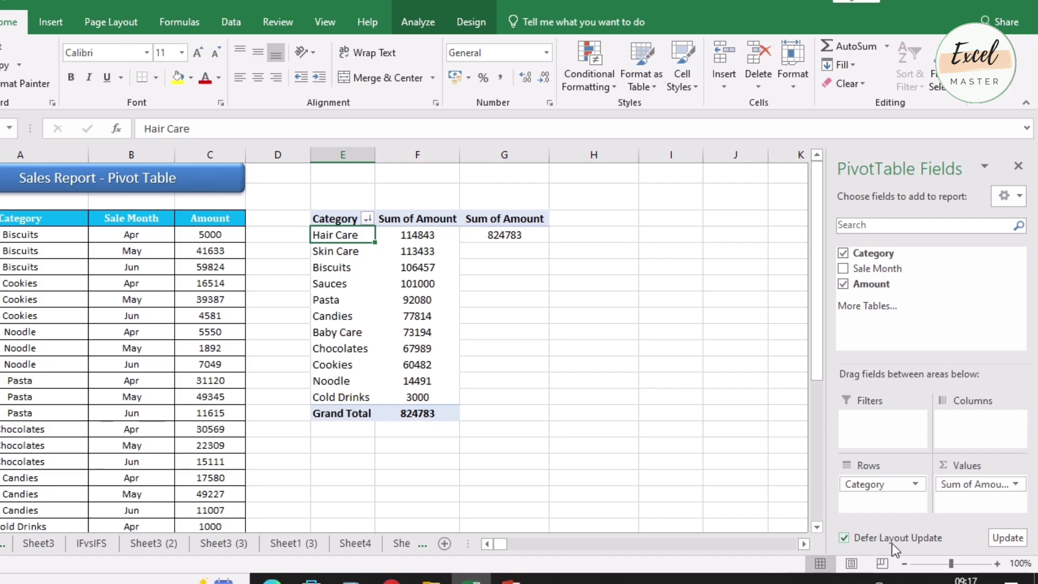
Step: Stage Sale Month in Columns, apply the update, and dismiss the returning overlap error
drag(881, 270, 982, 433)
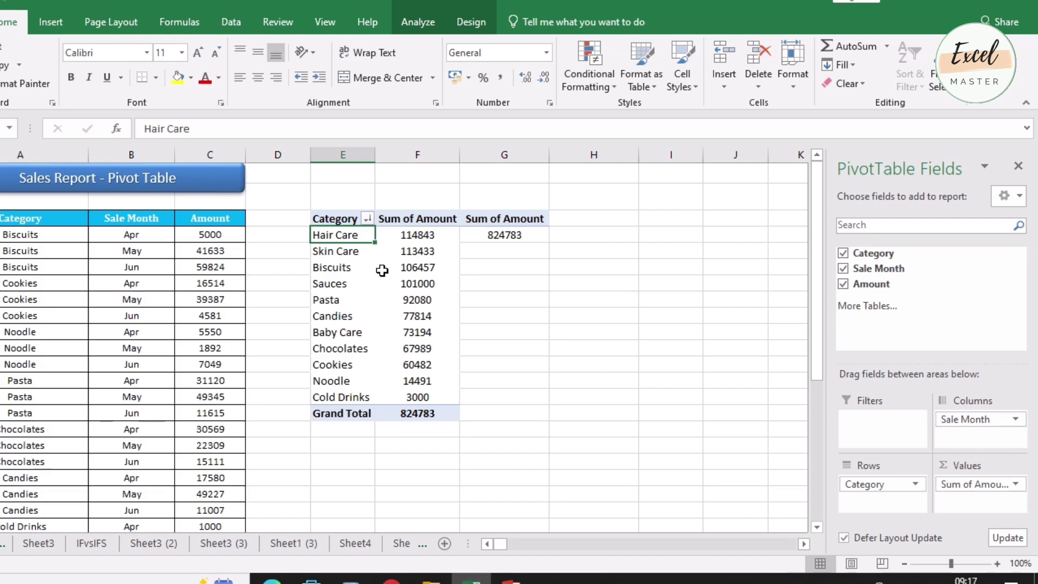
click(1016, 539)
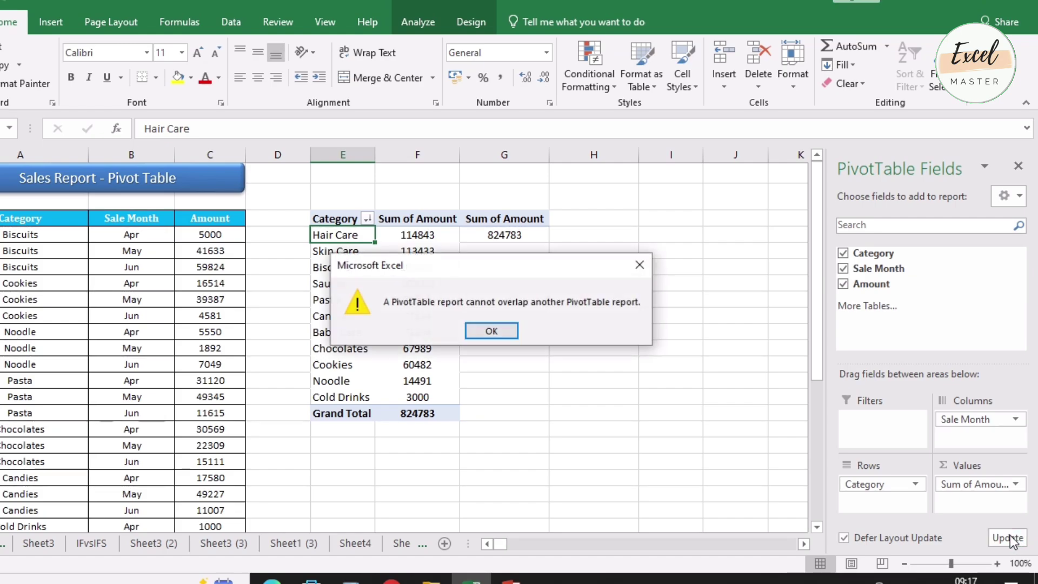
click(488, 329)
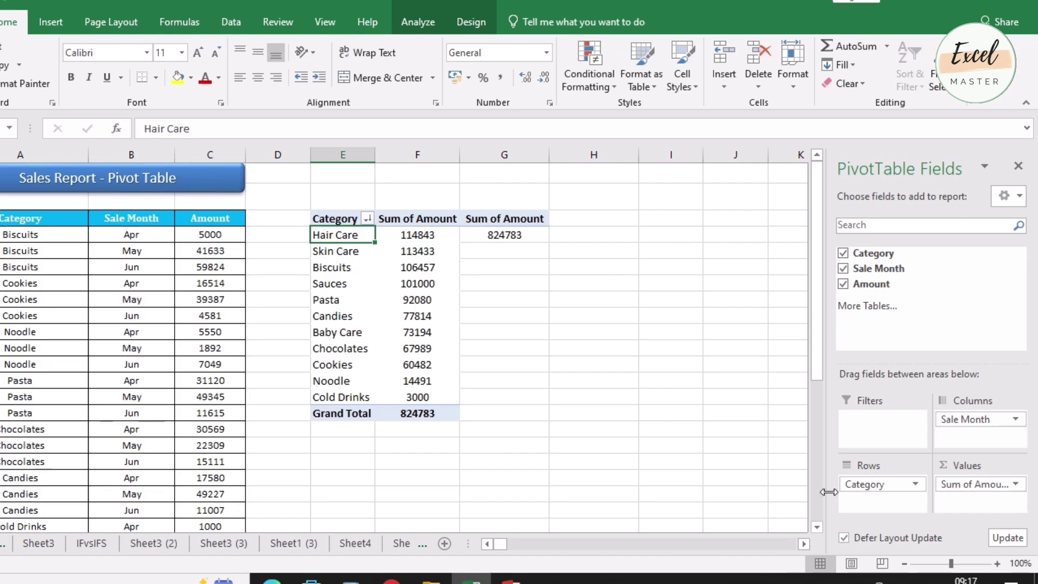
Step: Turn off Defer Layout Update and discard the pending Sale Month column field
click(844, 537)
click(416, 383)
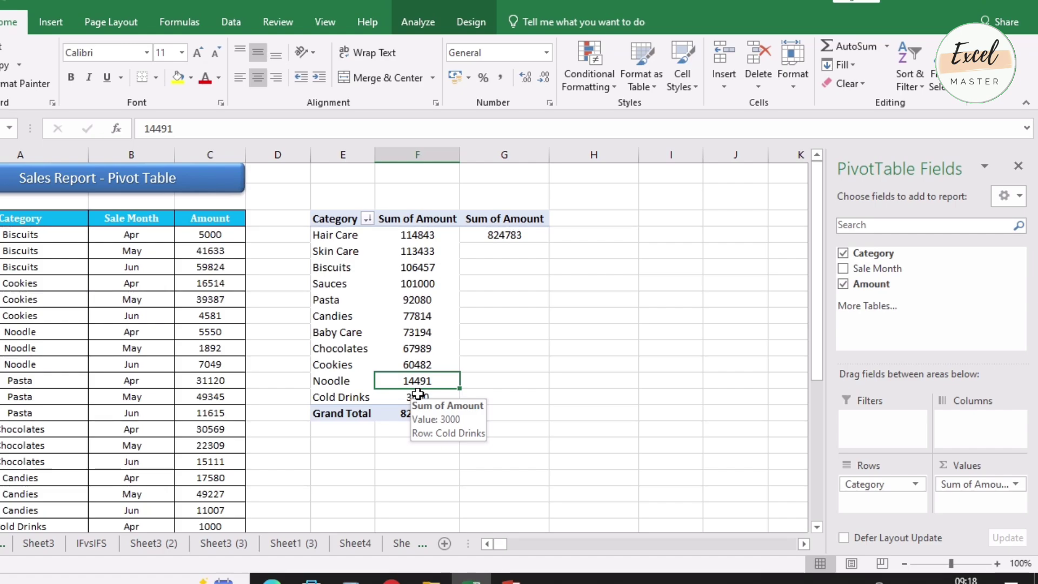